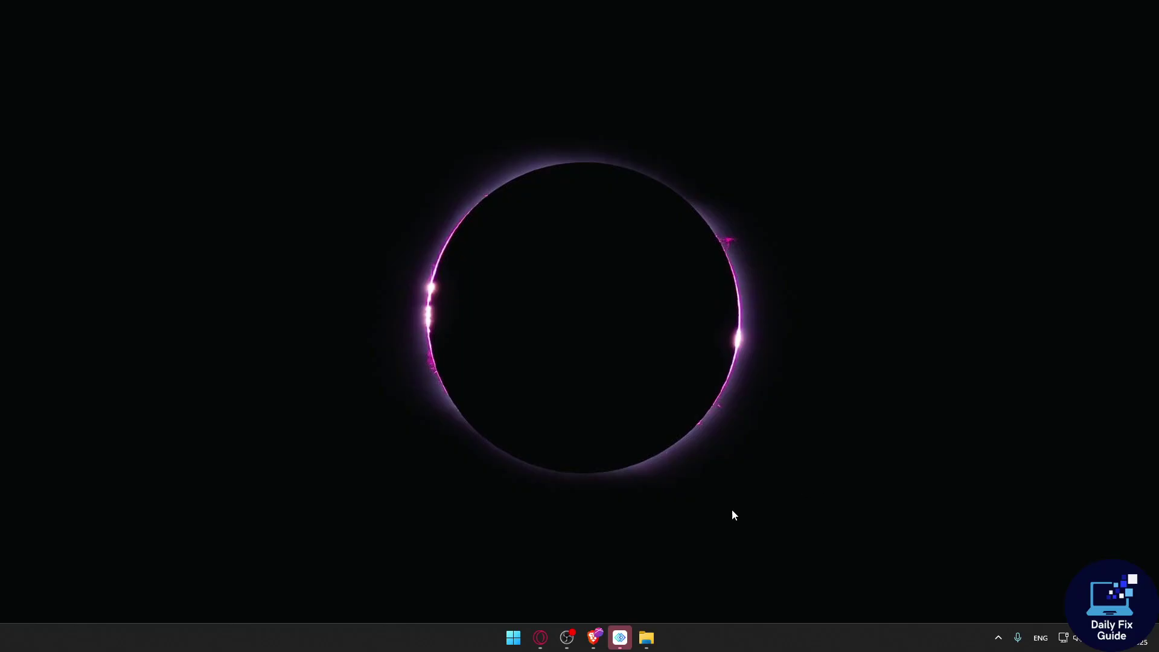
# Step: Switch to the Brave browser and bring up the router's login page at 192.168.1.254
pyautogui.click(590, 641)
pyautogui.click(434, 262)
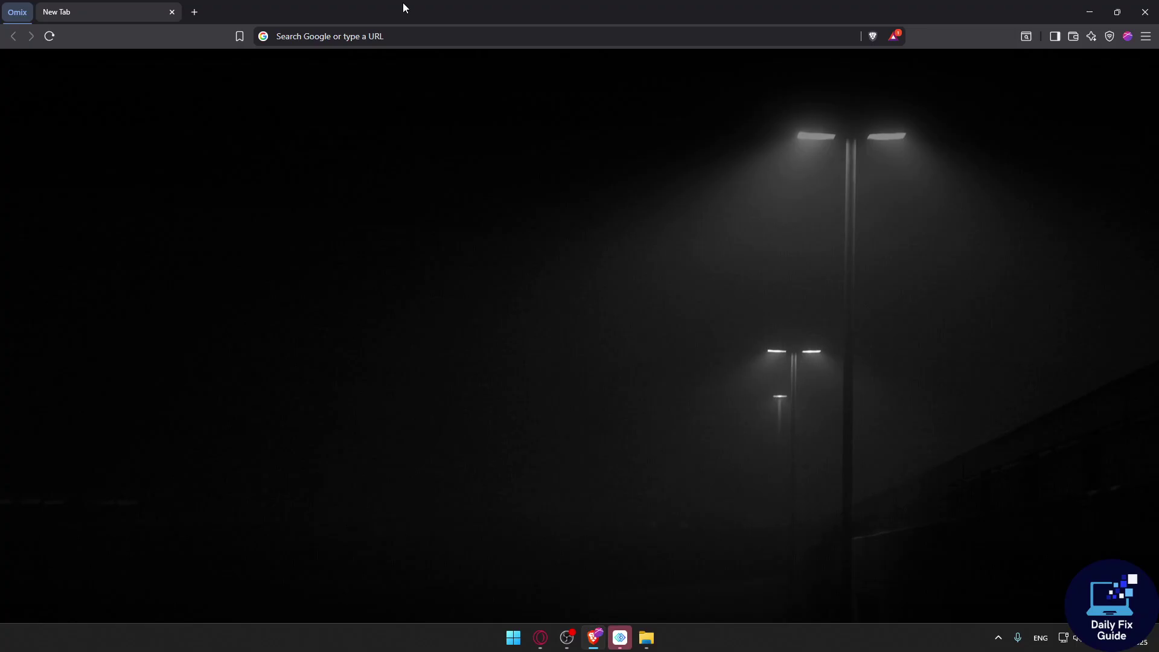
pyautogui.click(394, 29)
pyautogui.write('192.1')
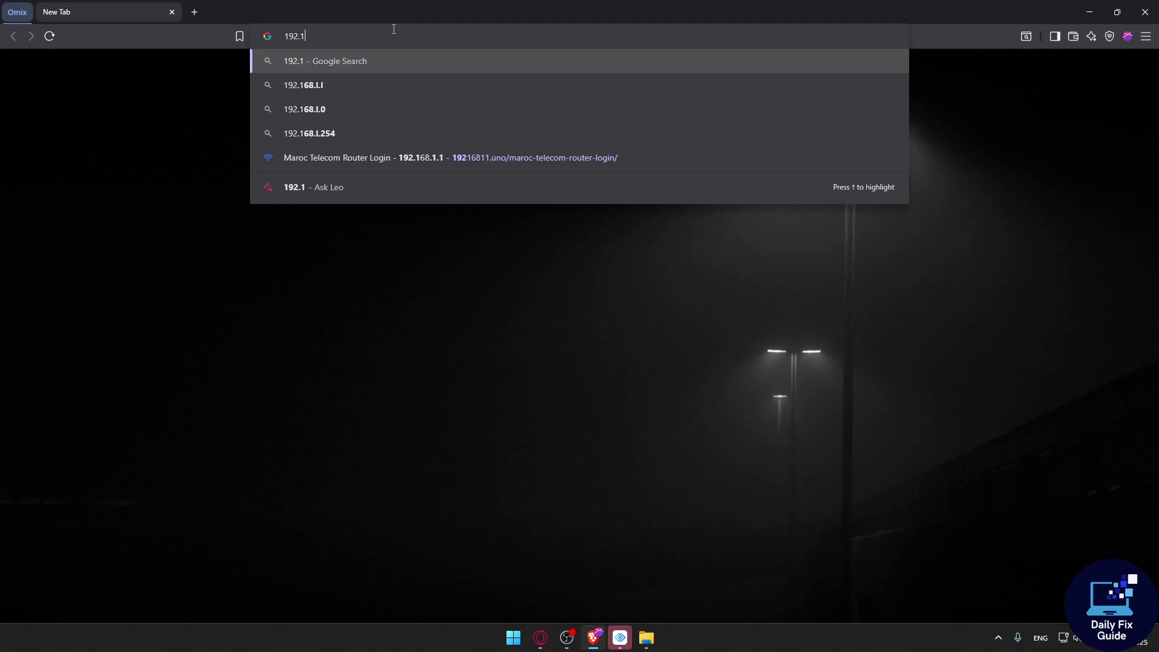
pyautogui.write('68.1.1.1')
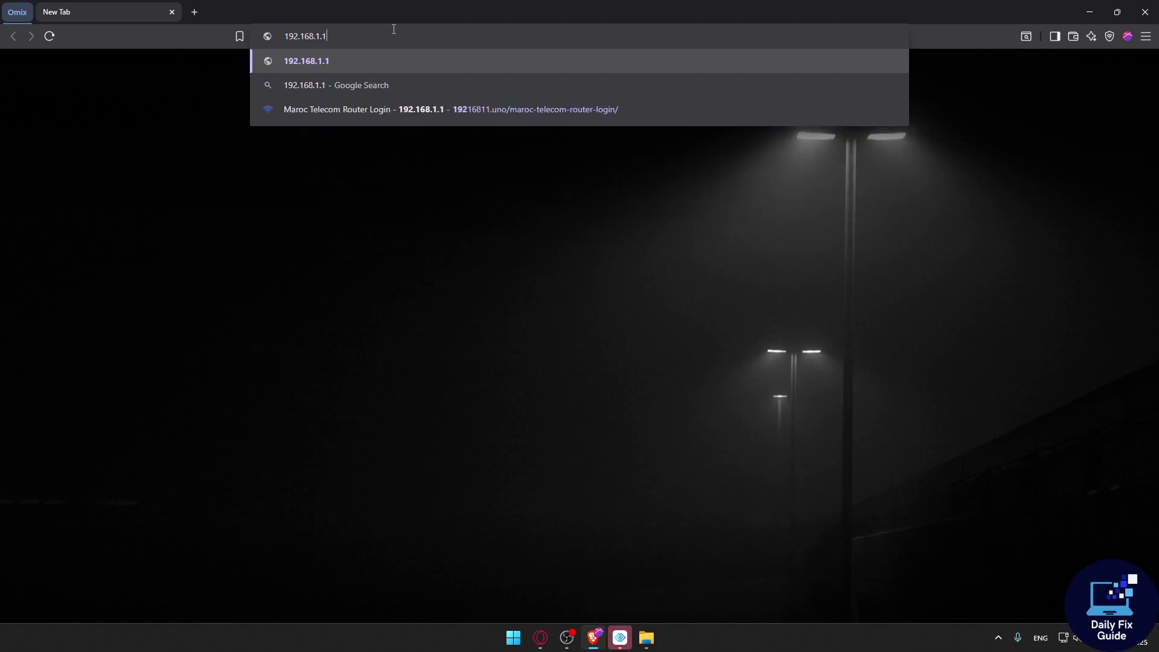
pyautogui.write('254')
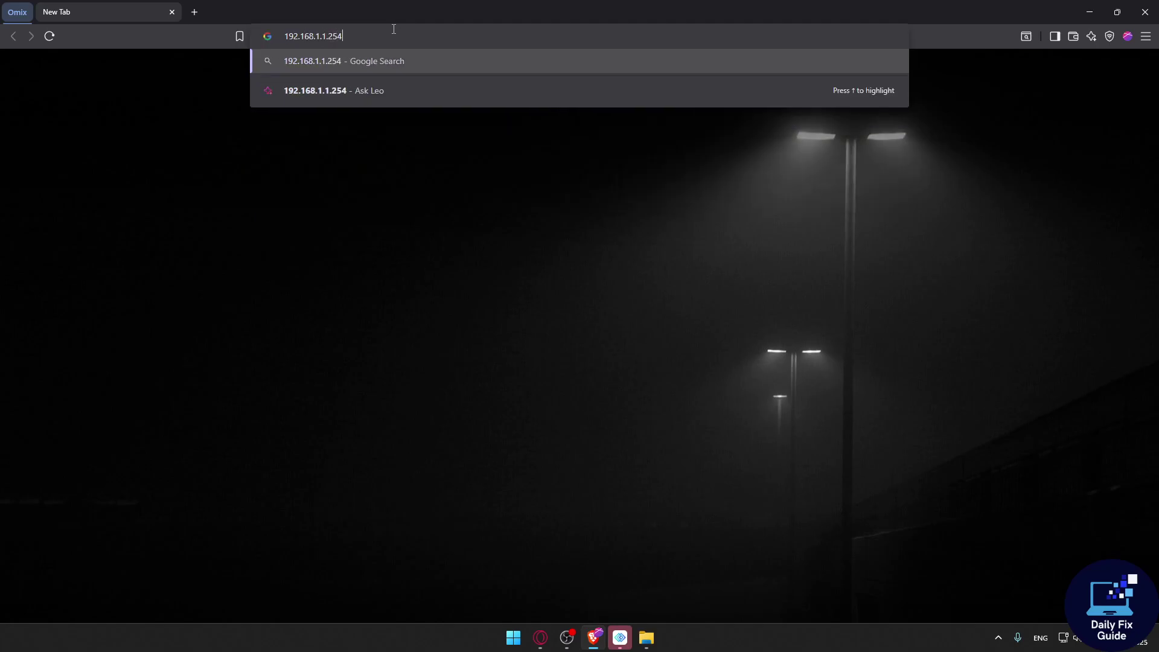
pyautogui.press('Return')
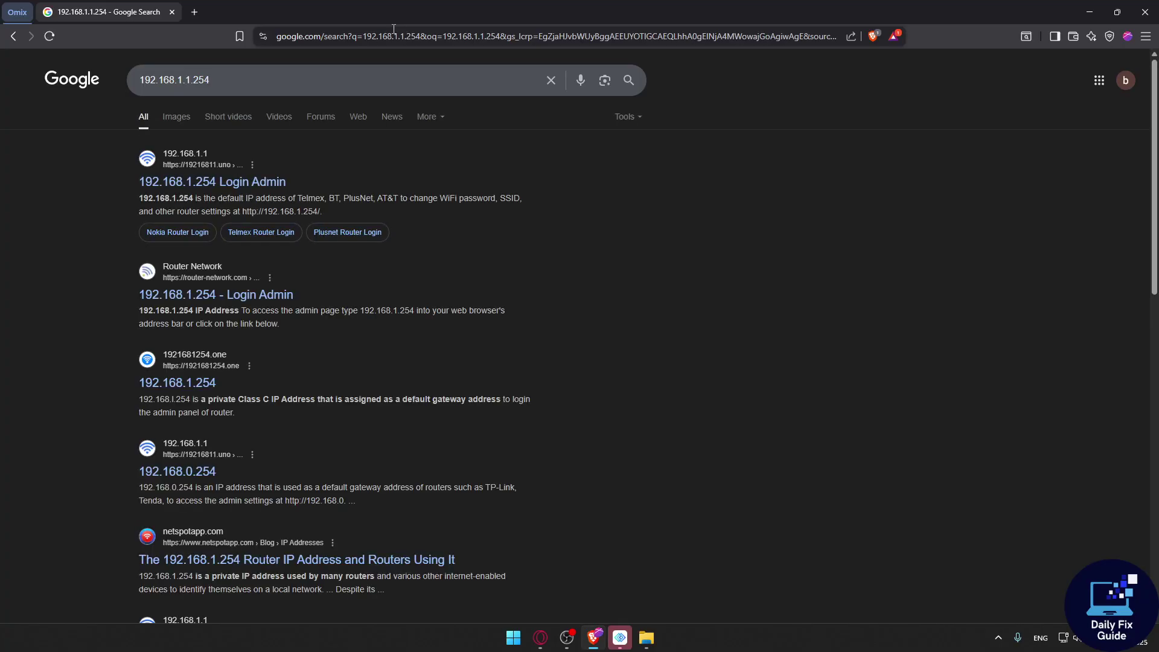
pyautogui.click(222, 184)
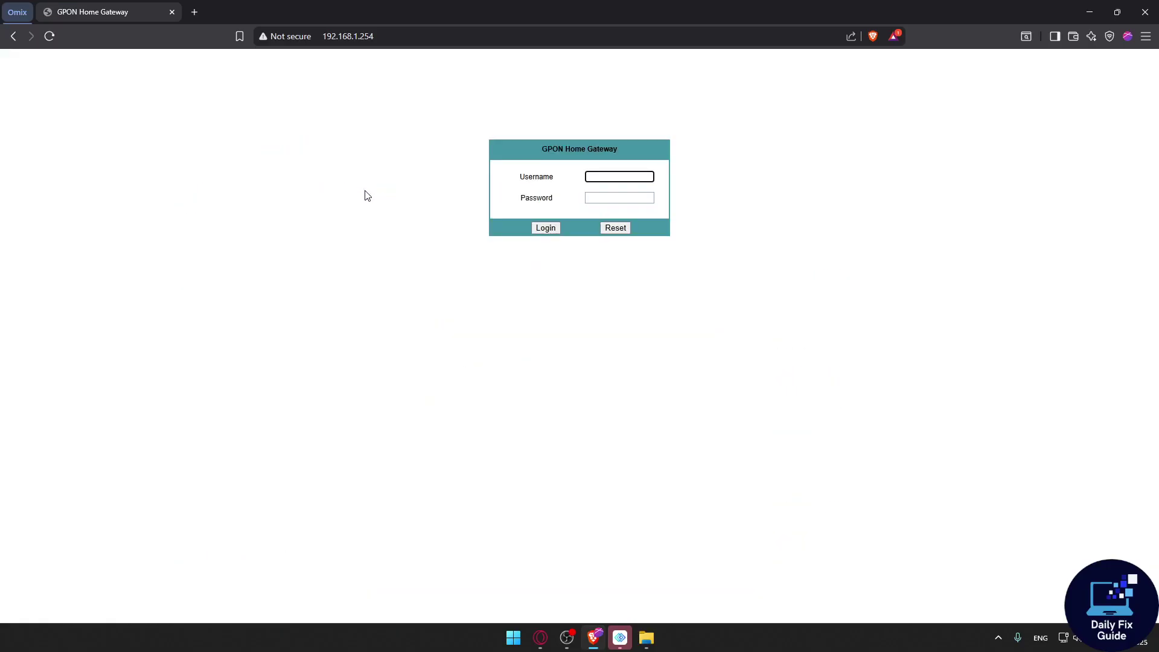
# Step: Log in to the GPON Home Gateway as userAdmin with the account password
pyautogui.write('userAdmin')
pyautogui.click(640, 198)
pyautogui.write('a')
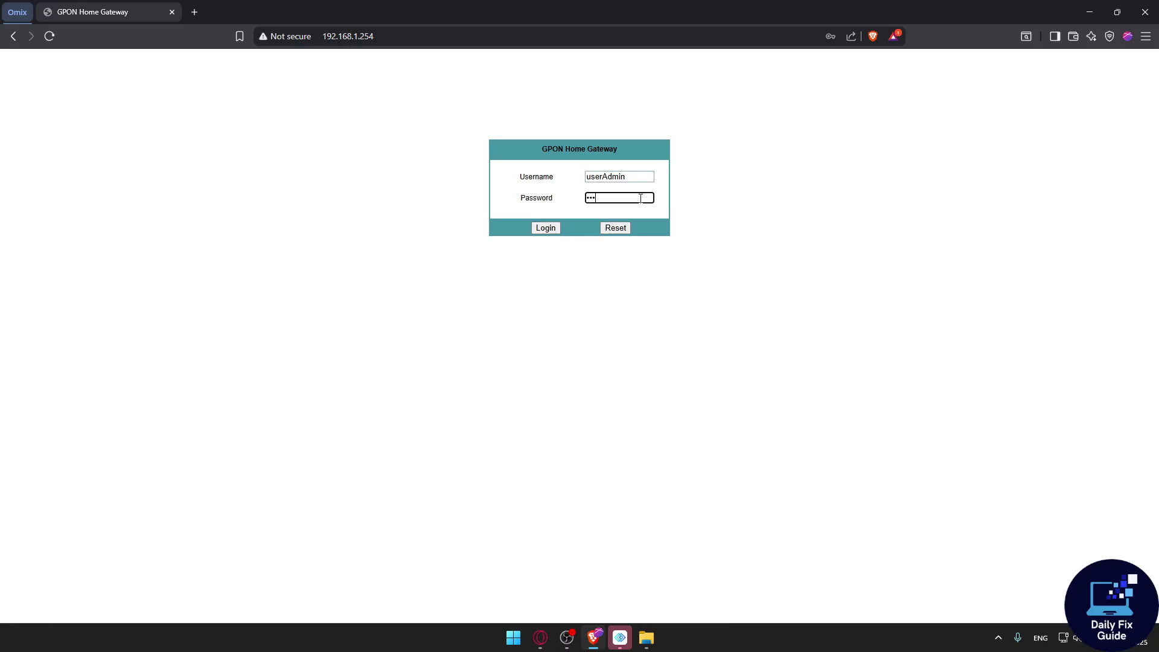
pyautogui.write('aaaaa')
pyautogui.press('Return')
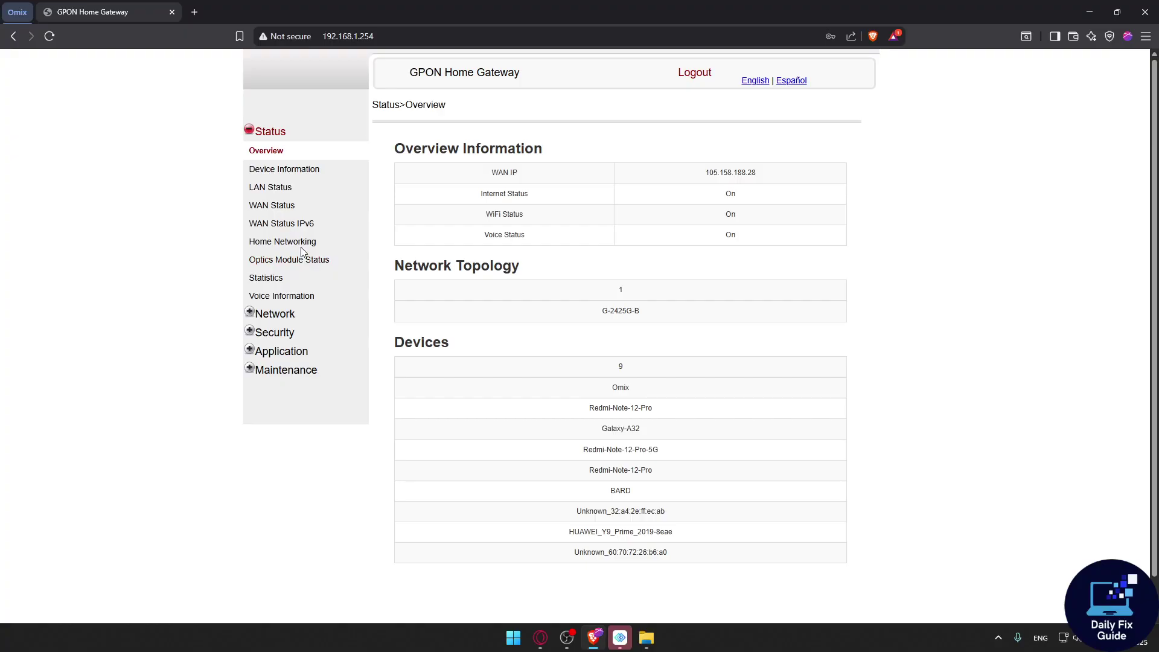
# Step: Open the Parental Control settings under Security, and decline activation of the extended parental control
pyautogui.click(317, 297)
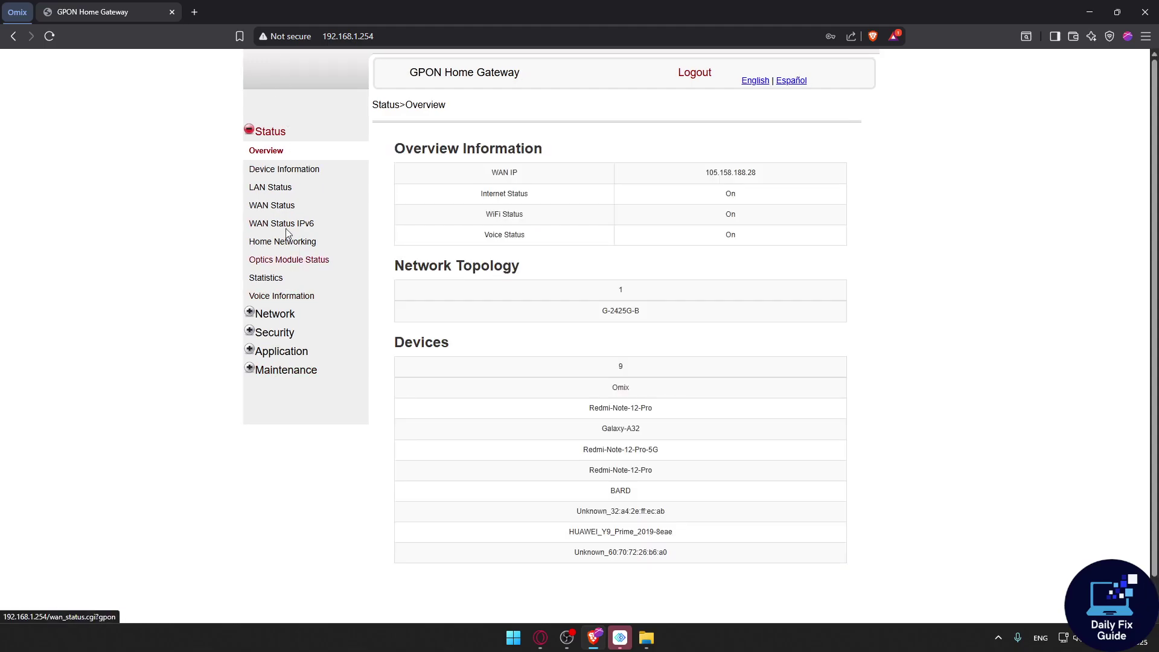
pyautogui.click(284, 334)
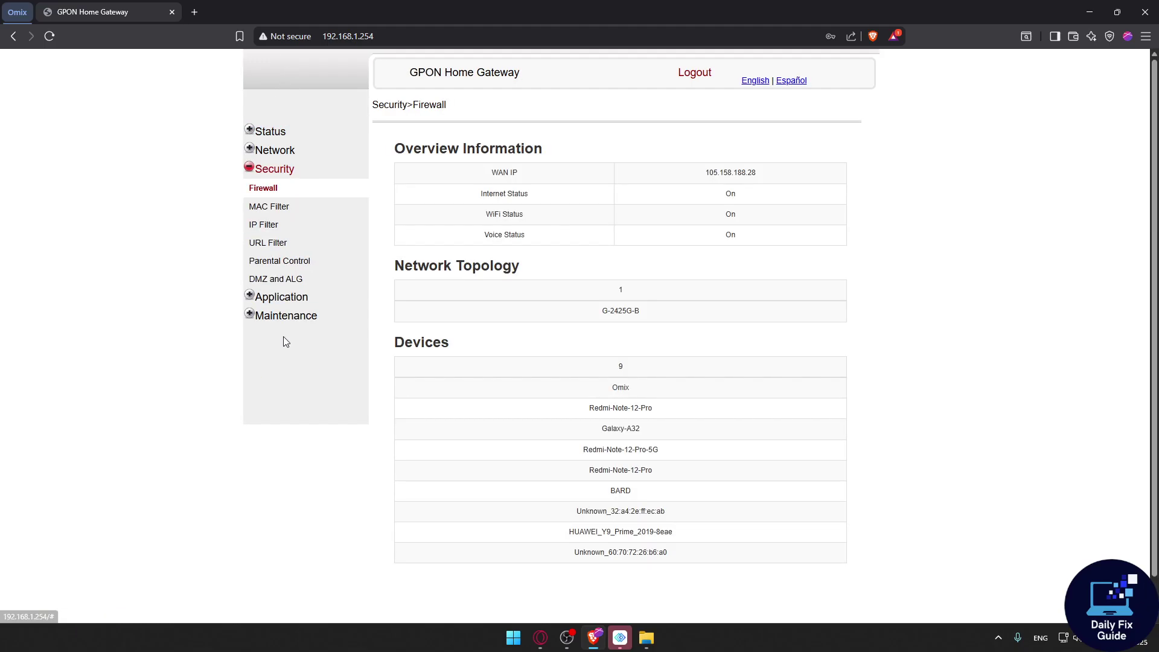
pyautogui.click(286, 267)
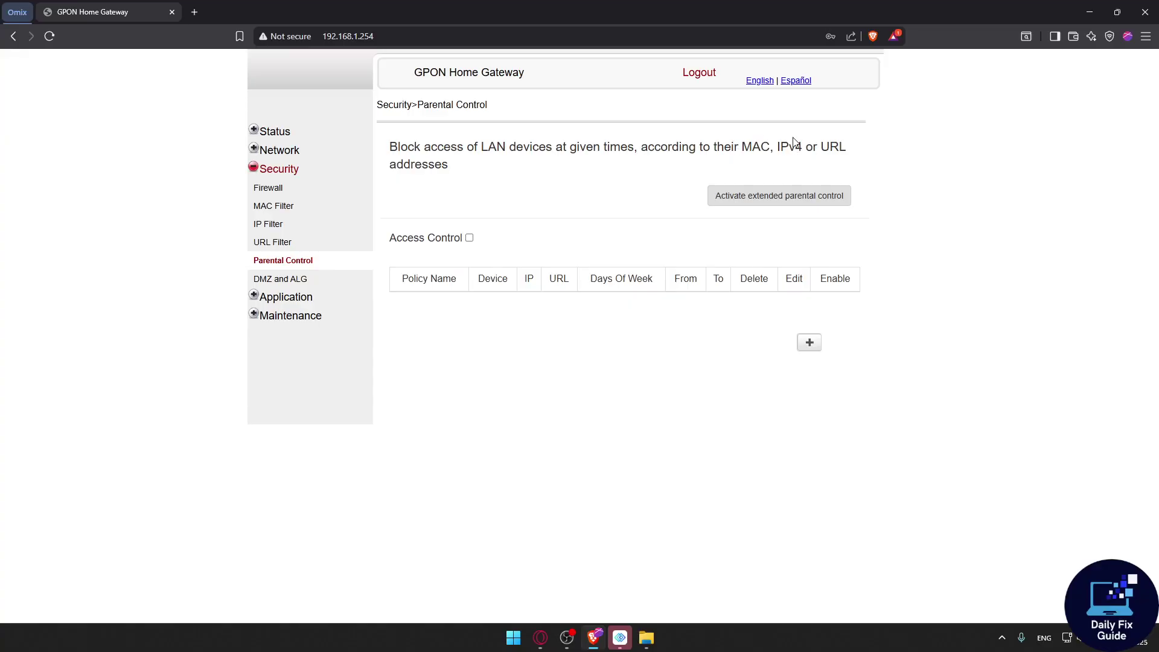
pyautogui.click(786, 197)
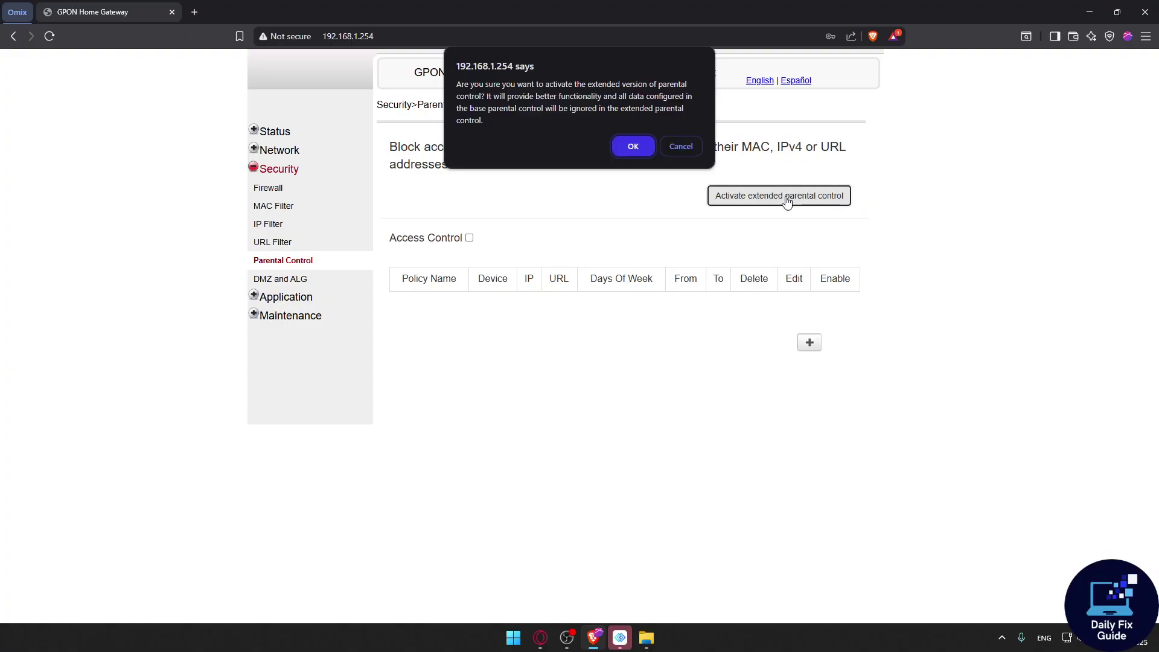
pyautogui.click(684, 147)
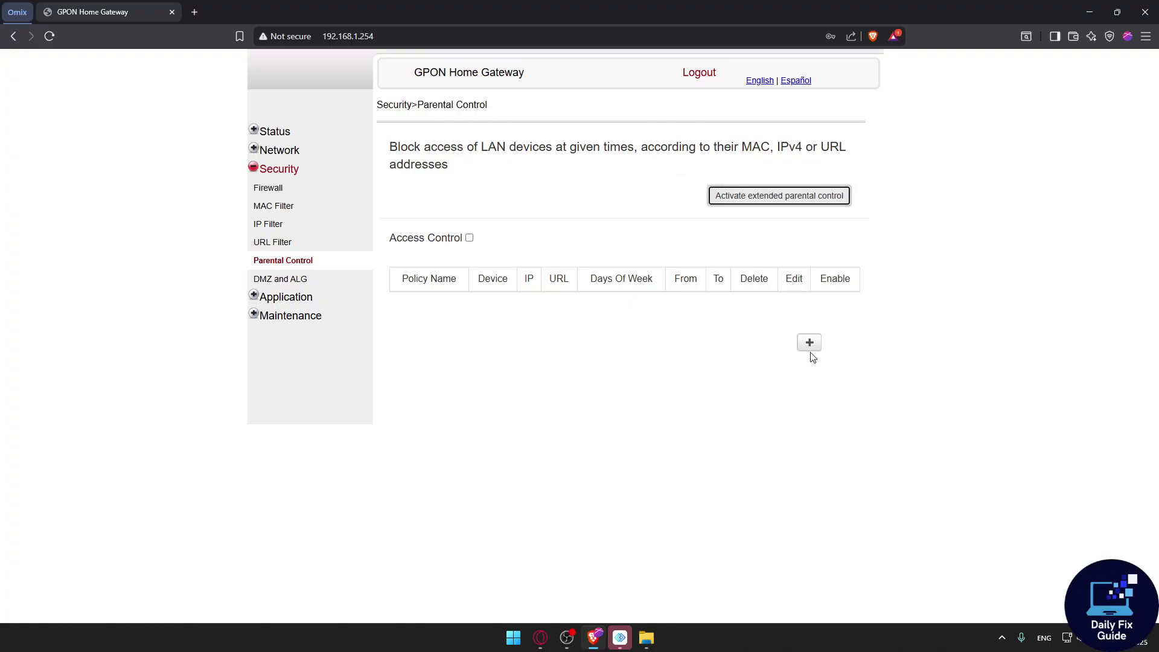
# Step: Examine the fields of a new access control rule, from policy name and addresses to days and times, and close it unsaved
pyautogui.click(807, 345)
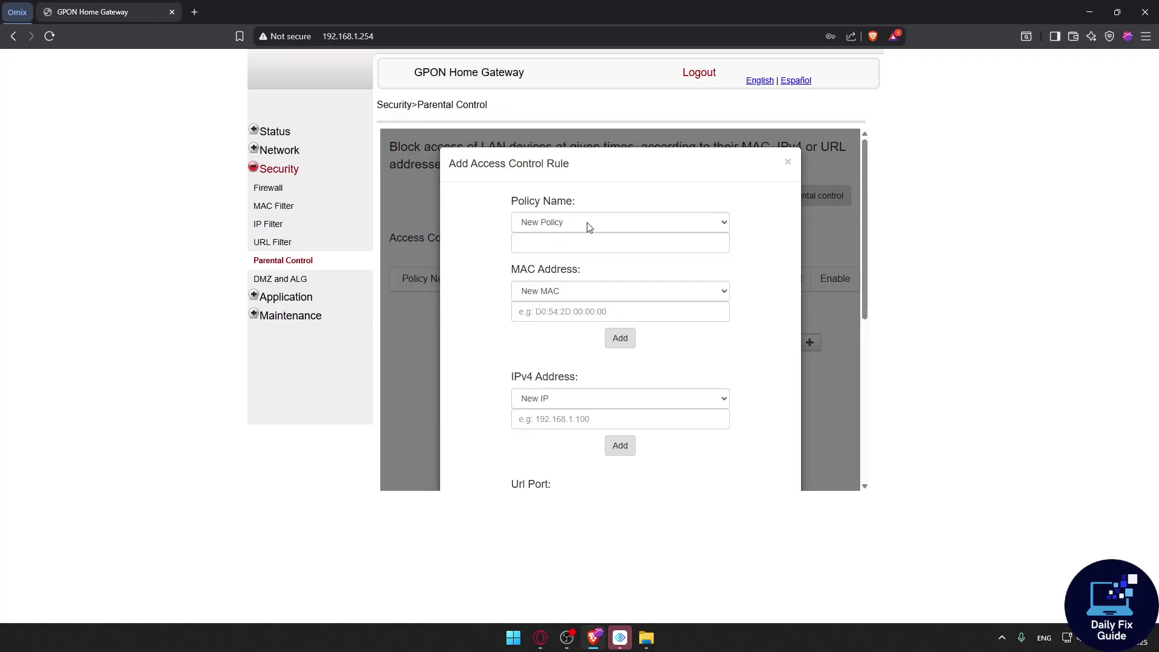
pyautogui.scroll(-1, 575, 302)
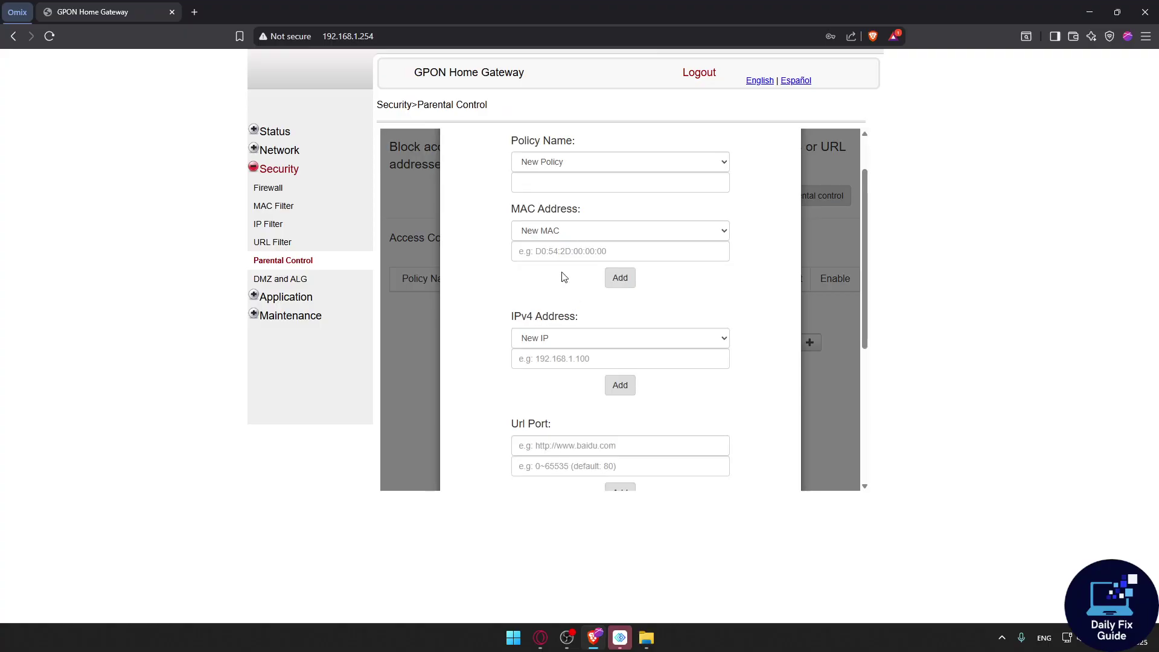
pyautogui.scroll(-4, 562, 243)
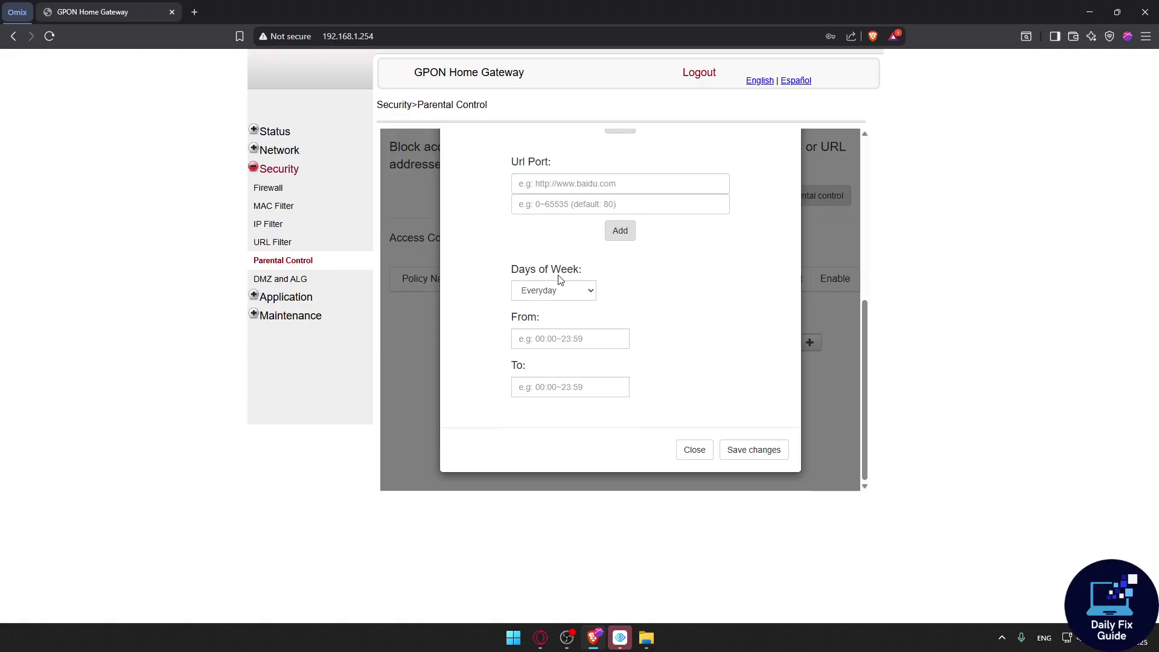
pyautogui.scroll(1, 551, 364)
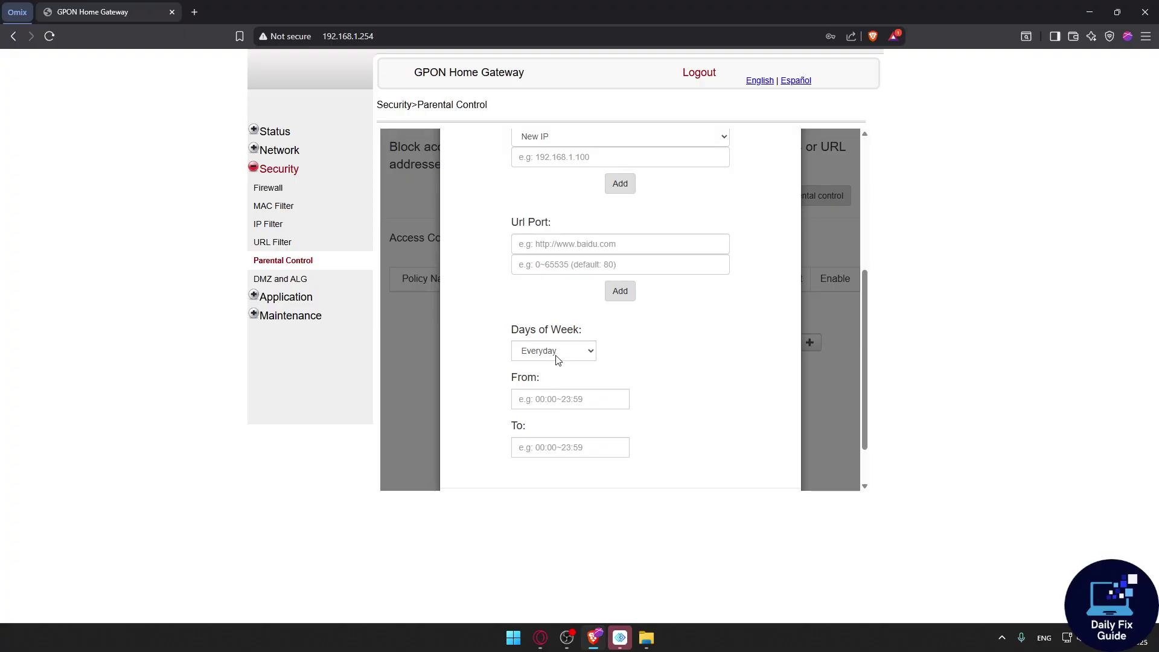
pyautogui.scroll(2, 558, 360)
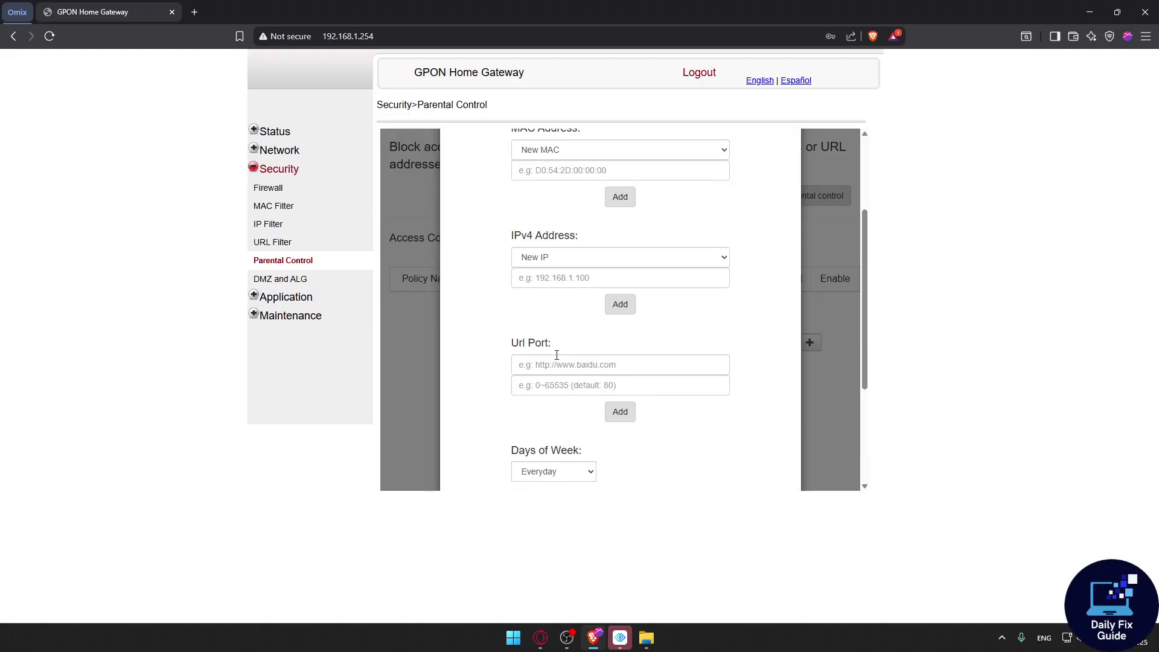
pyautogui.scroll(3, 557, 355)
pyautogui.click(574, 224)
pyautogui.click(562, 241)
pyautogui.click(562, 244)
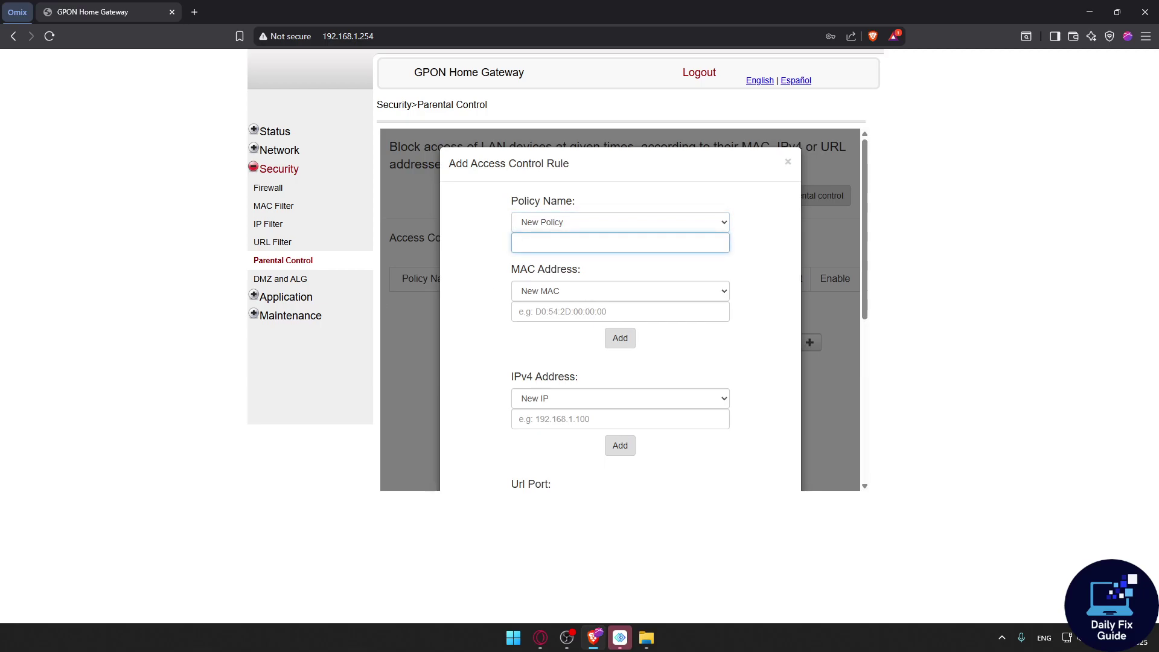
pyautogui.scroll(-5, 670, 331)
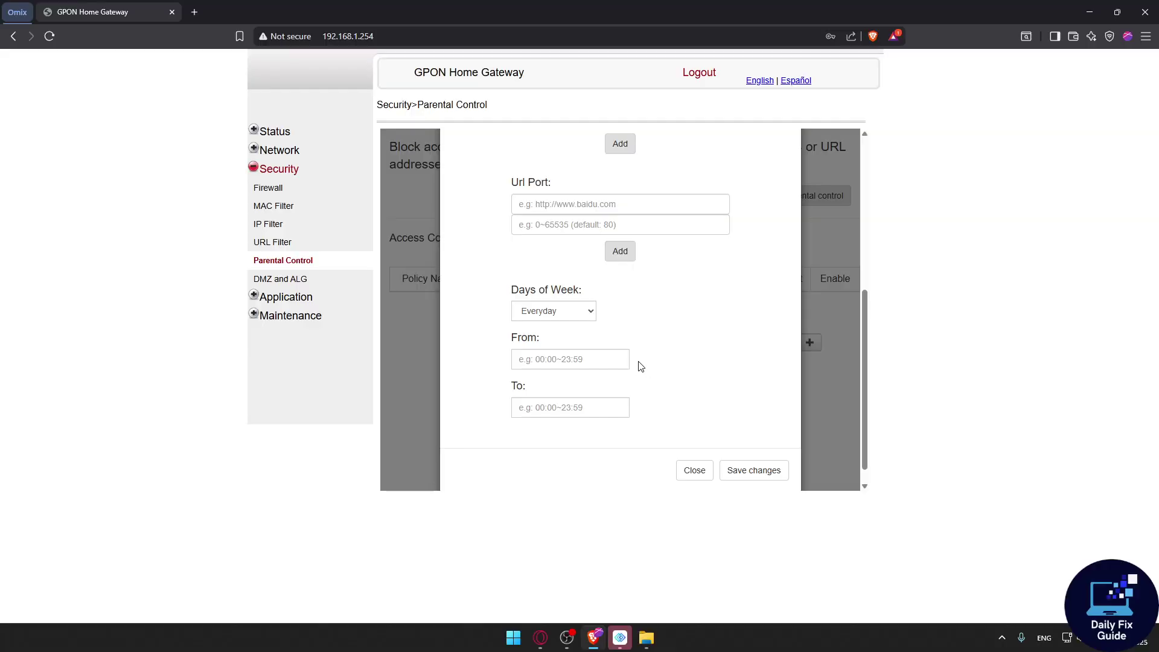
pyautogui.scroll(3, 600, 292)
pyautogui.scroll(-4, 658, 362)
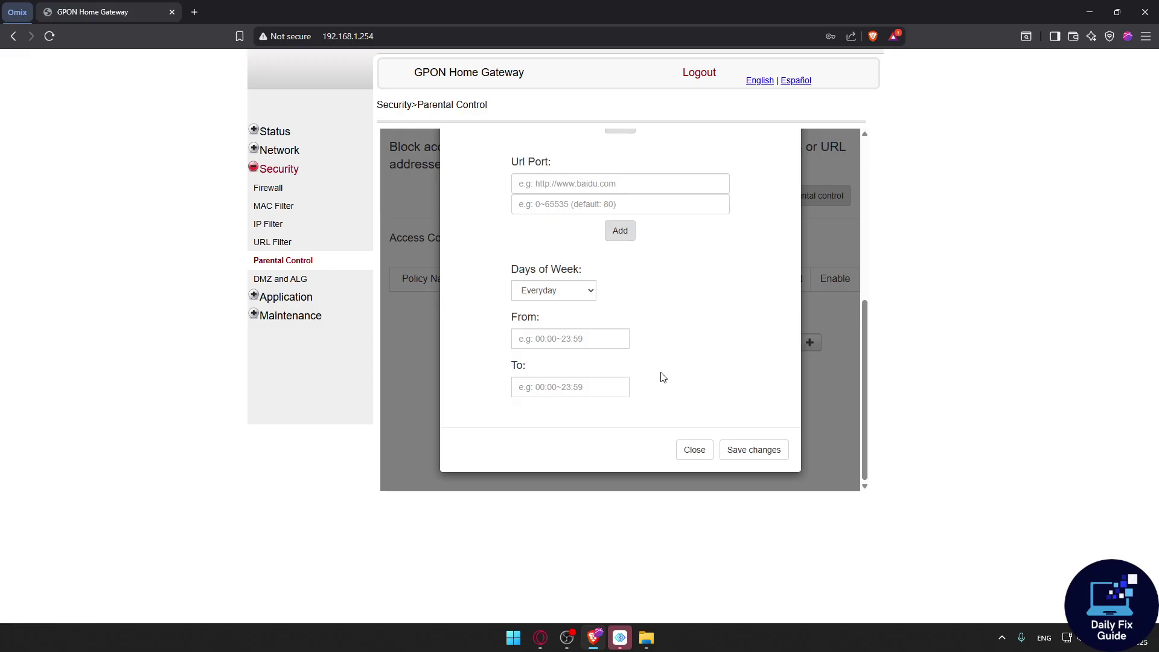
pyautogui.click(700, 452)
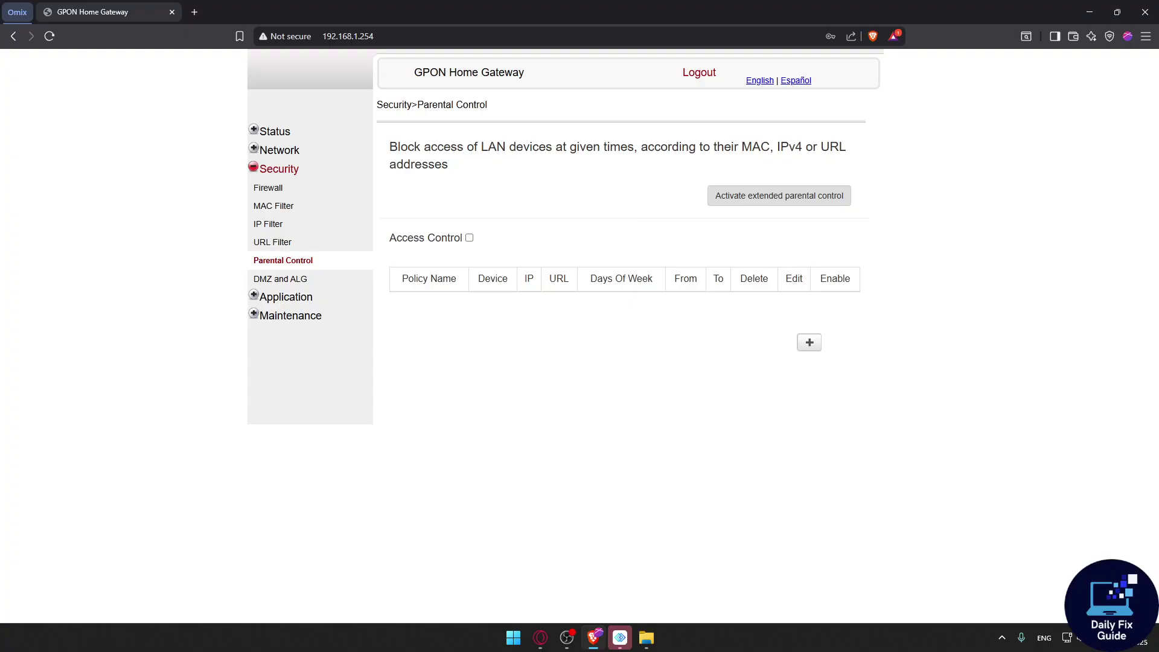
# Step: Start a new access control rule and try to add youtube.com as its URL
pyautogui.click(809, 343)
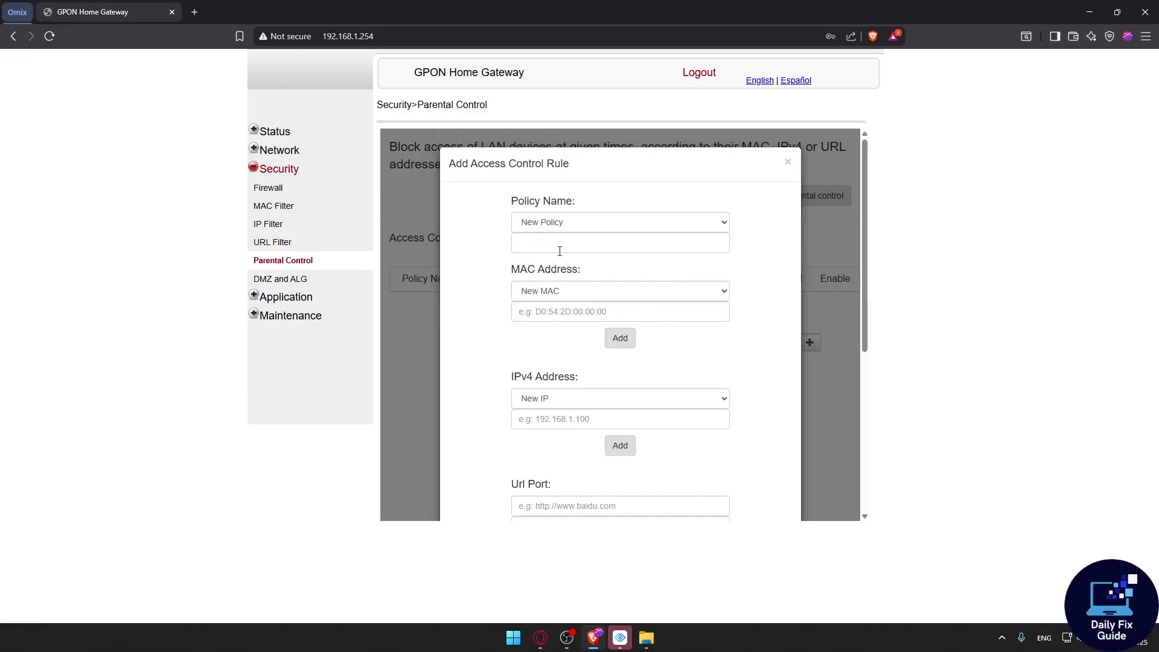
pyautogui.scroll(-4, 559, 249)
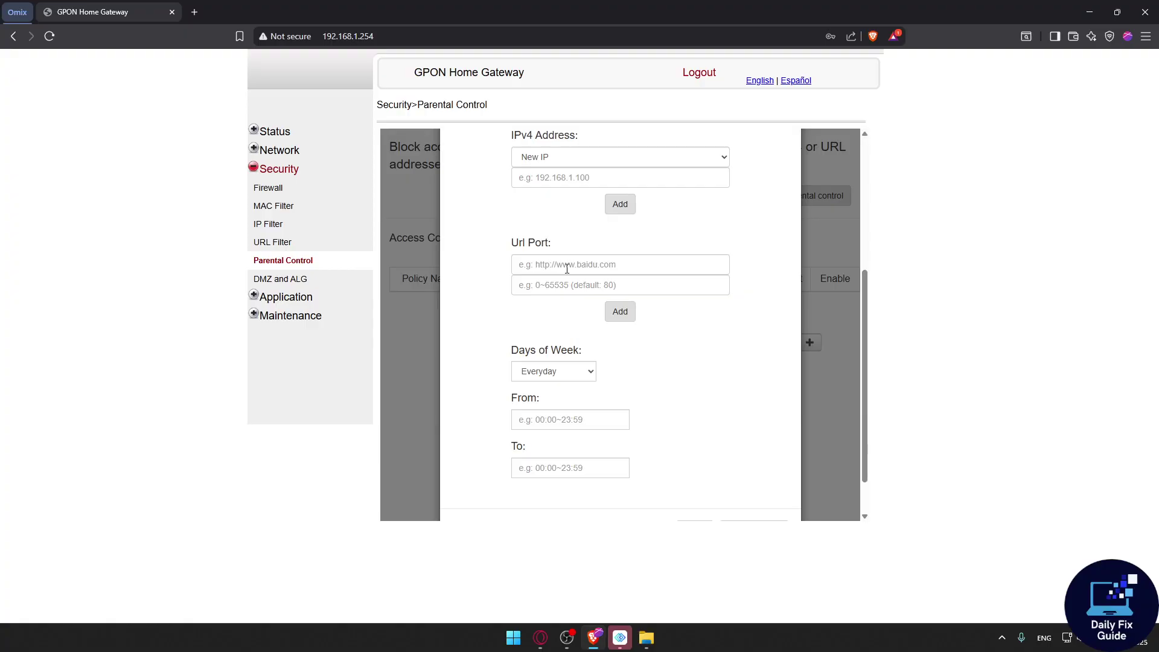
pyautogui.click(617, 306)
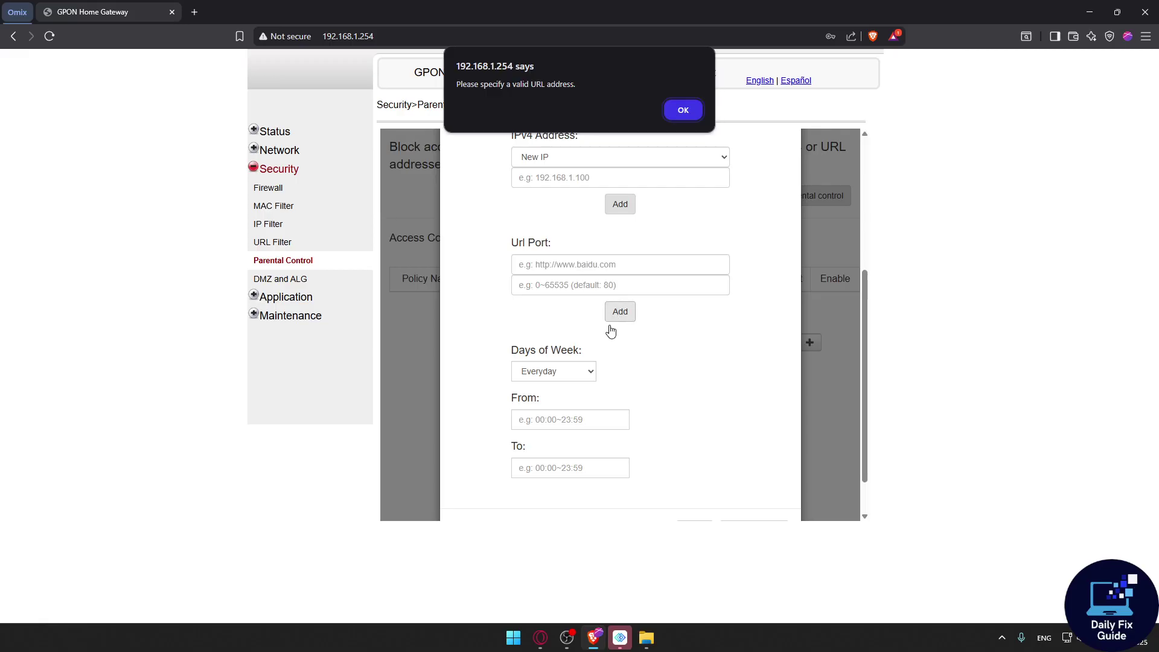
pyautogui.click(671, 111)
pyautogui.click(590, 258)
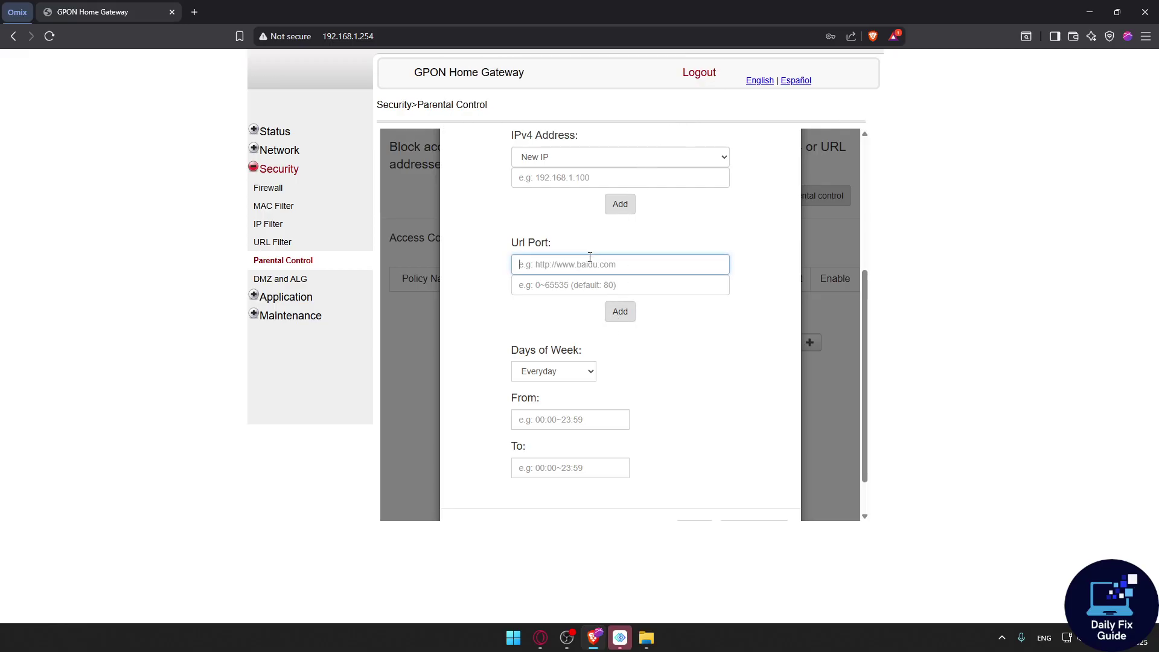
pyautogui.write('youtube.com')
pyautogui.click(620, 312)
pyautogui.click(683, 111)
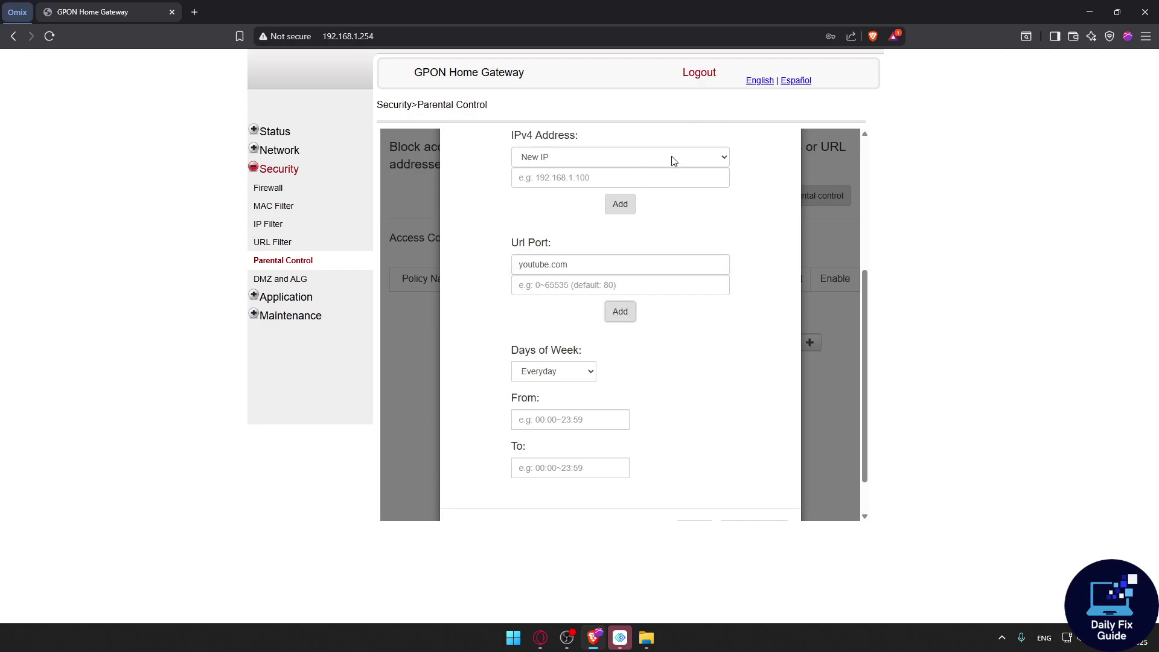
pyautogui.moveTo(580, 265); pyautogui.dragTo(447, 261)
pyautogui.press('BackSpace')
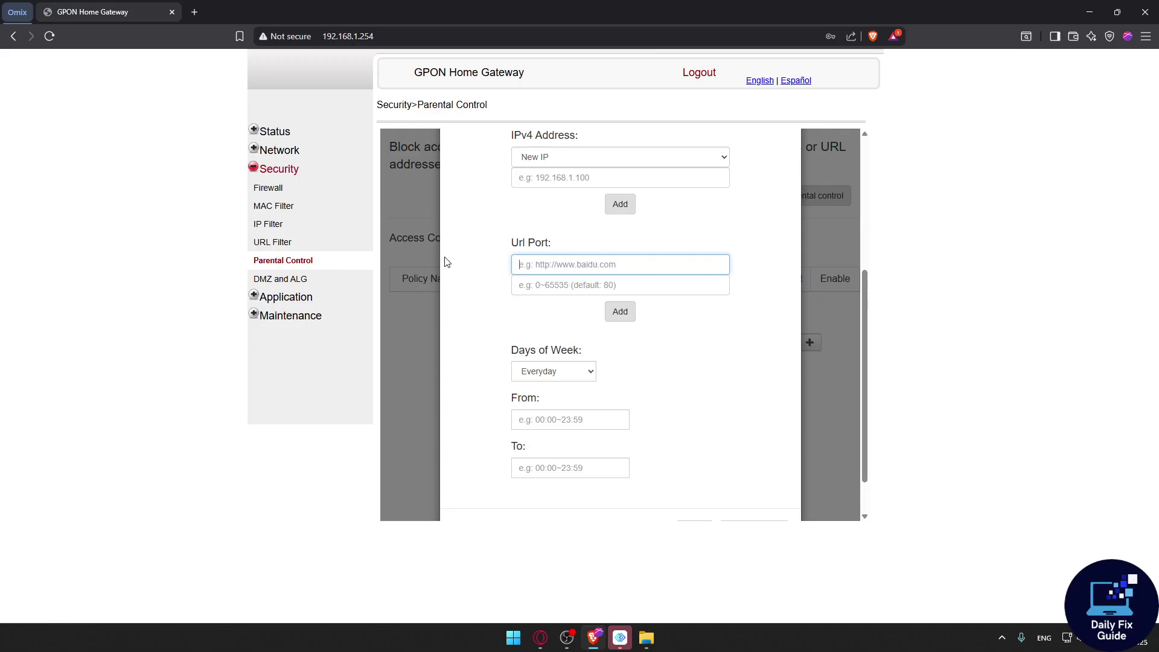
pyautogui.write('https://www.youtube.com')
pyautogui.click(620, 312)
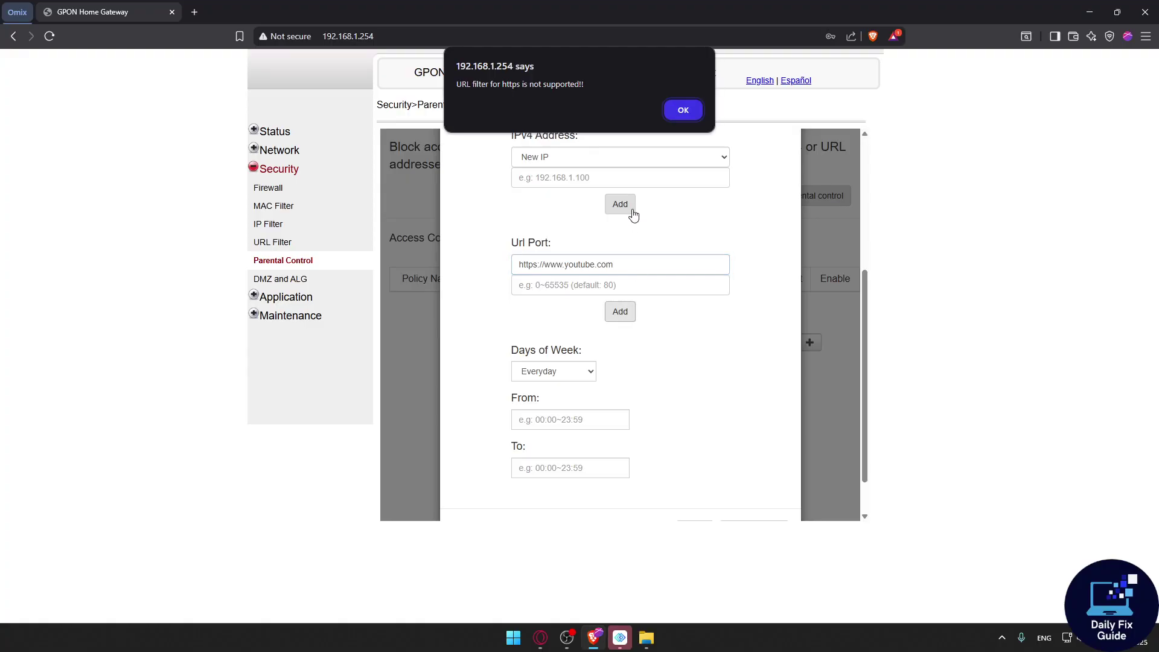
pyautogui.click(679, 110)
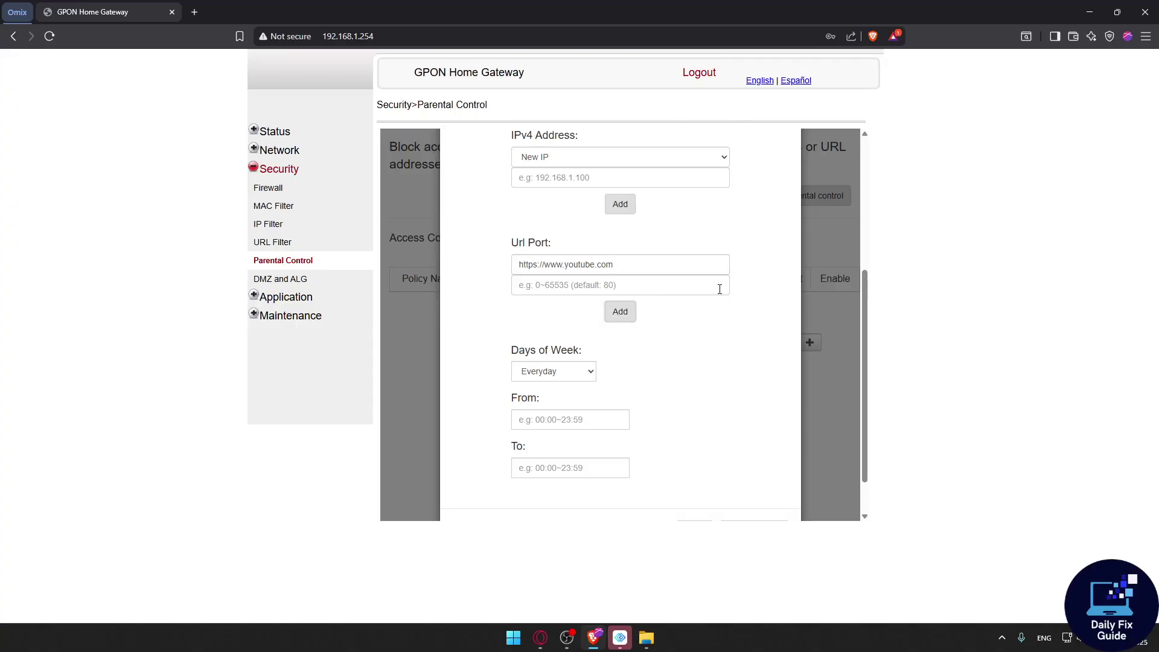
pyautogui.scroll(-2, 786, 258)
pyautogui.scroll(5, 787, 258)
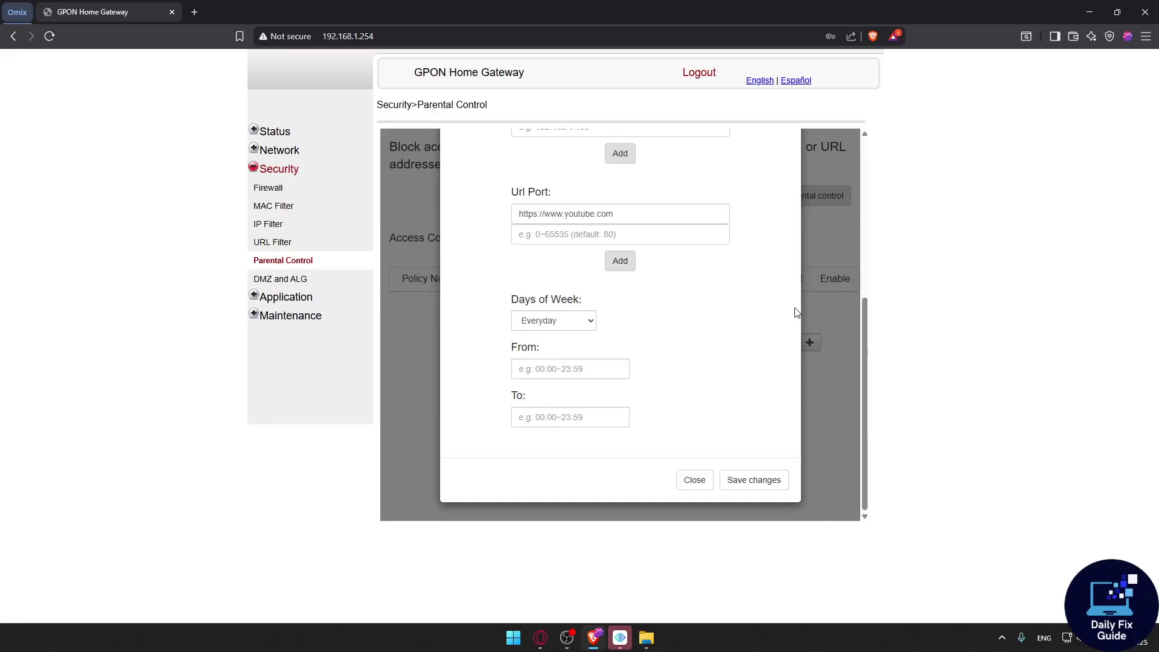